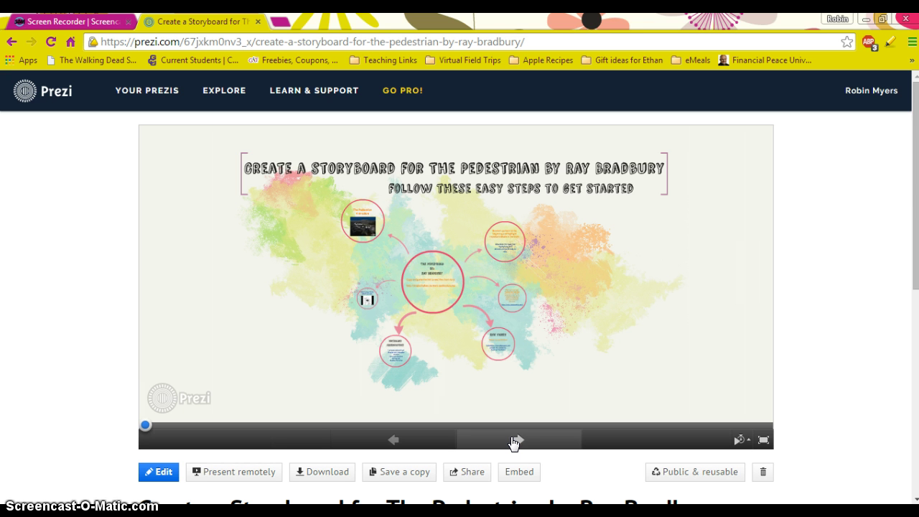
Step: Zoom into the central 'The Pedestrian by Ray Bradbury' circle with its story link
{"action": "left_click", "coordinate": [517, 440]}
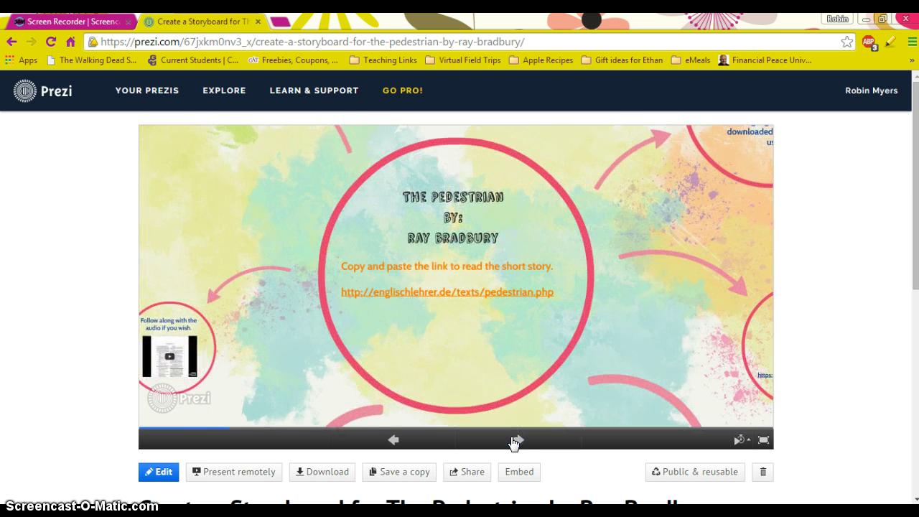
Step: Open The Pedestrian story on englischlehrer.de, skim through it, then return to the Prezi
{"action": "left_click", "coordinate": [473, 293]}
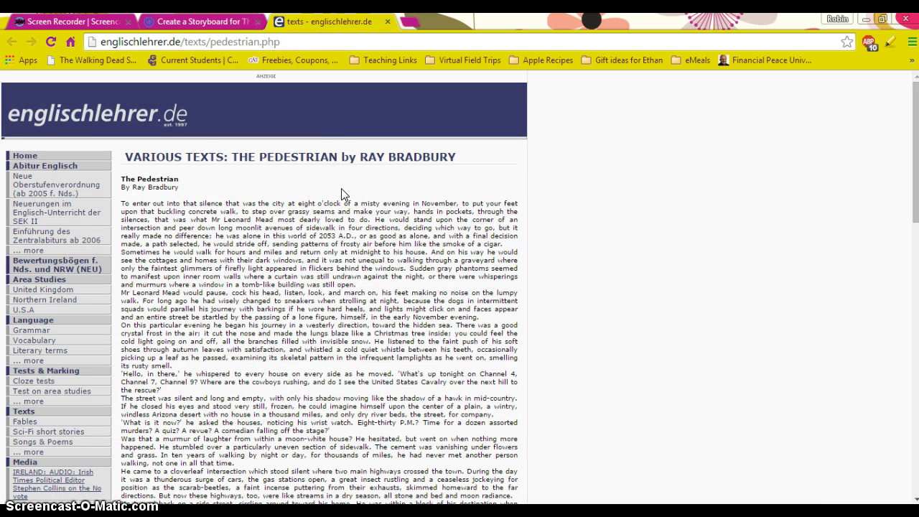
{"action": "scroll", "coordinate": [342, 193], "scroll_direction": "down", "scroll_amount": 15}
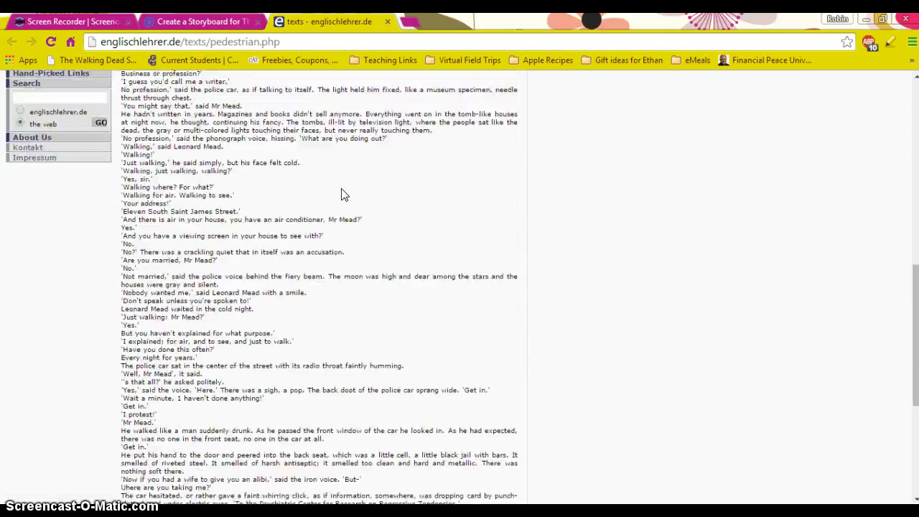
{"action": "scroll", "coordinate": [342, 194], "scroll_direction": "down", "scroll_amount": 4}
{"action": "scroll", "coordinate": [342, 188], "scroll_direction": "up", "scroll_amount": 20}
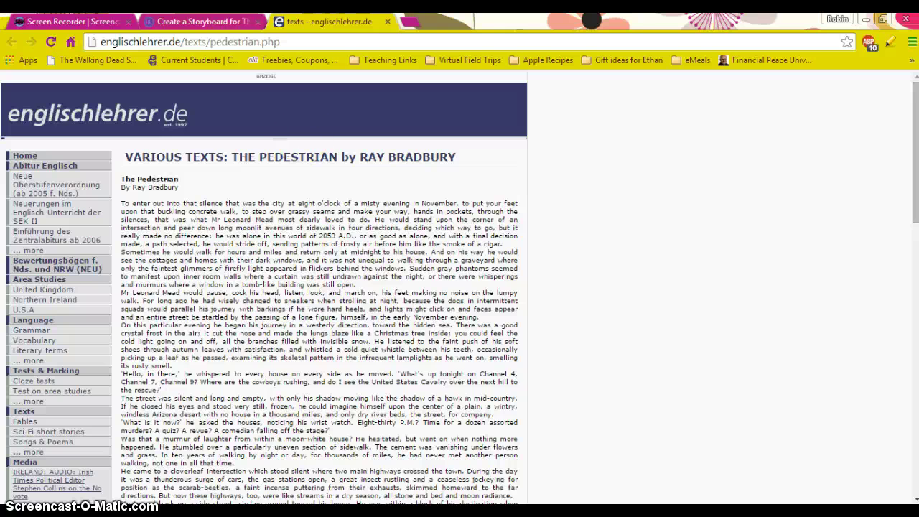
{"action": "left_click", "coordinate": [197, 21]}
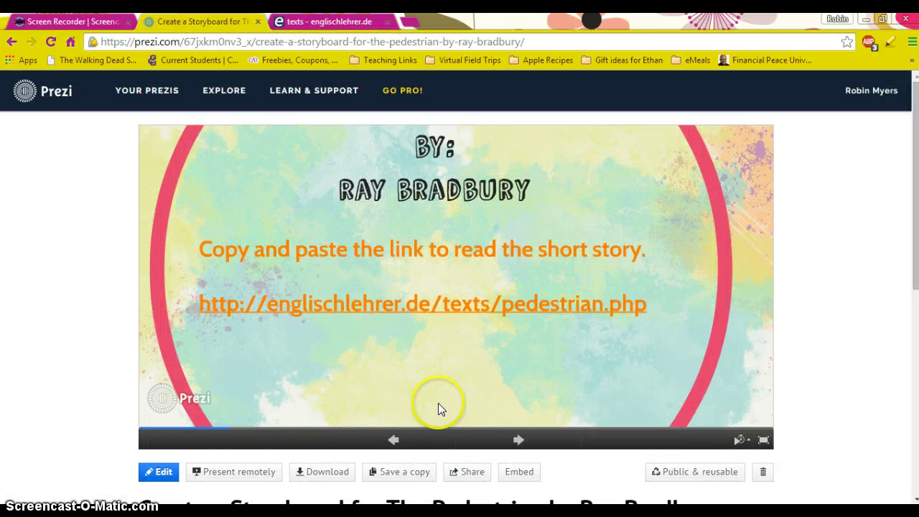
Step: Advance past the follow-along audio and animation video to the highlighting-details slide
{"action": "left_click", "coordinate": [520, 442]}
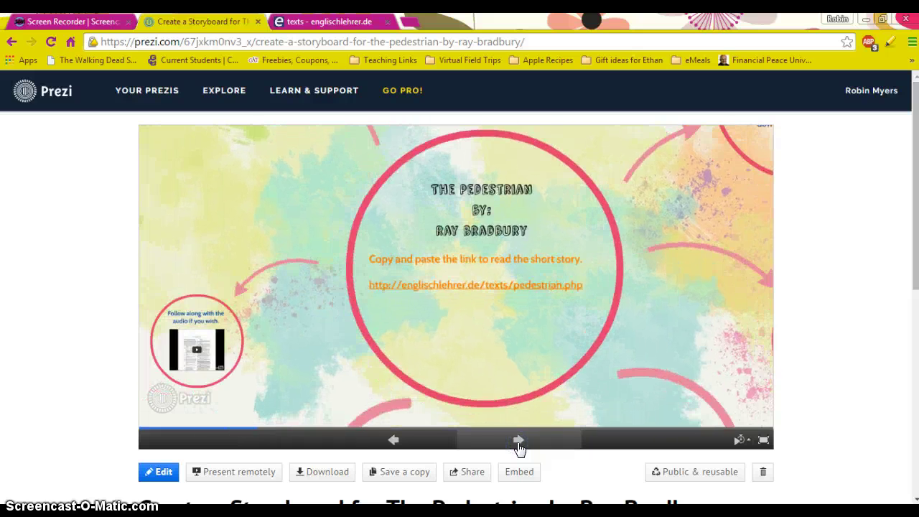
{"action": "left_click", "coordinate": [519, 440]}
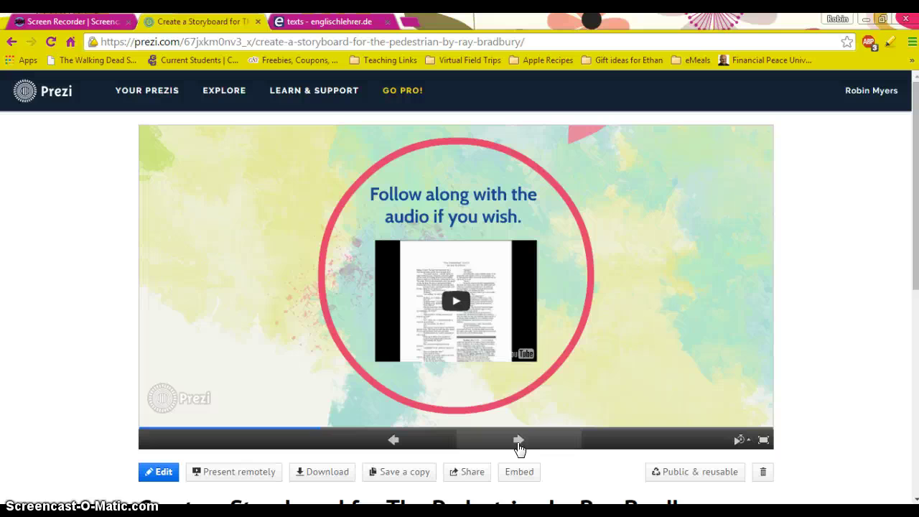
{"action": "left_click", "coordinate": [518, 444]}
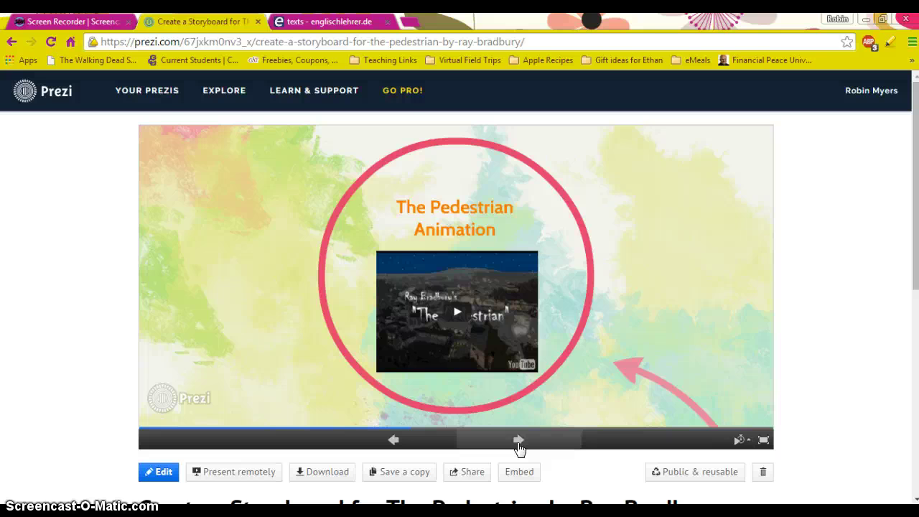
{"action": "left_click", "coordinate": [518, 441]}
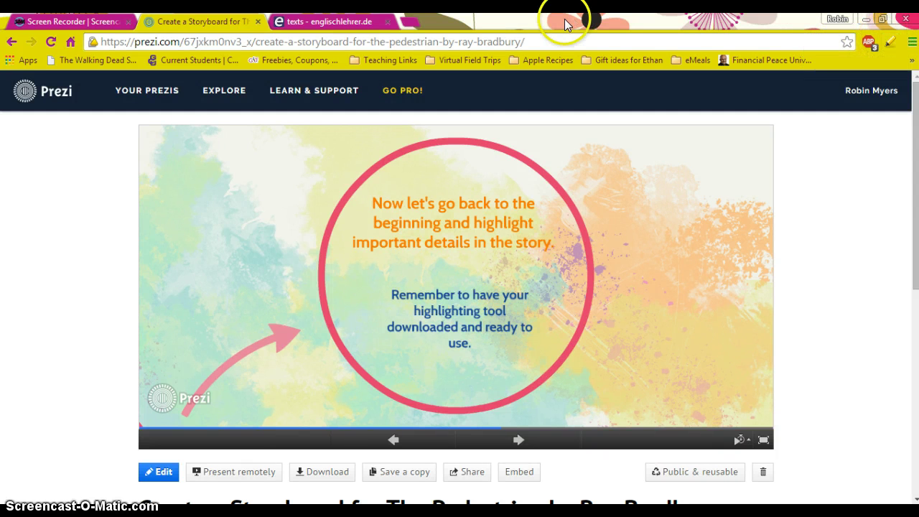
Step: Return to The Pedestrian story page and activate the marker.to highlighter
{"action": "left_click", "coordinate": [355, 21]}
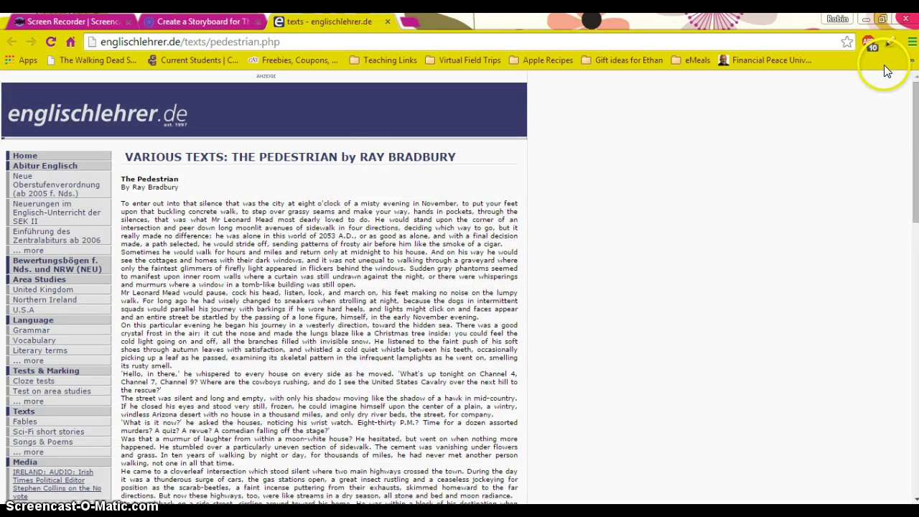
{"action": "left_click", "coordinate": [890, 46]}
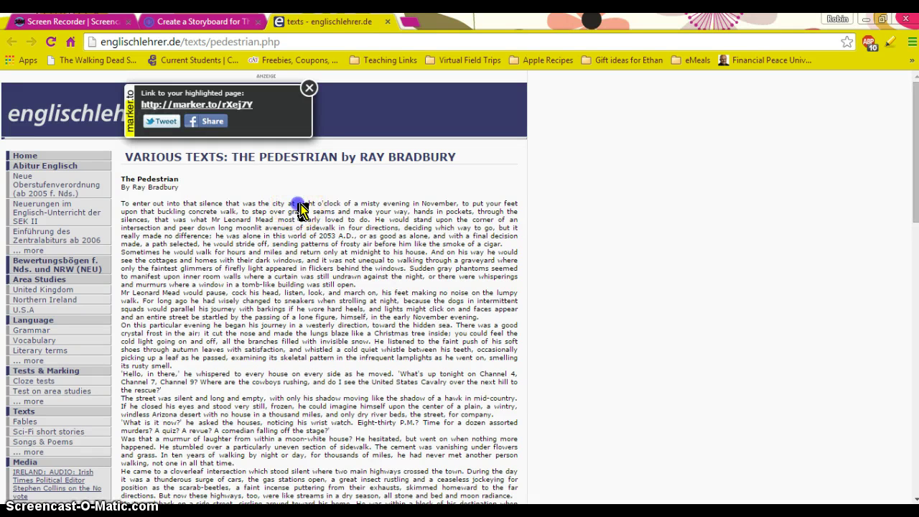
Step: Highlight 'eight o'clock of a misty evening in November' and 'he was alone in this world of 2053 A.D.'
{"action": "left_click_drag", "start_coordinate": [297, 204], "coordinate": [459, 208]}
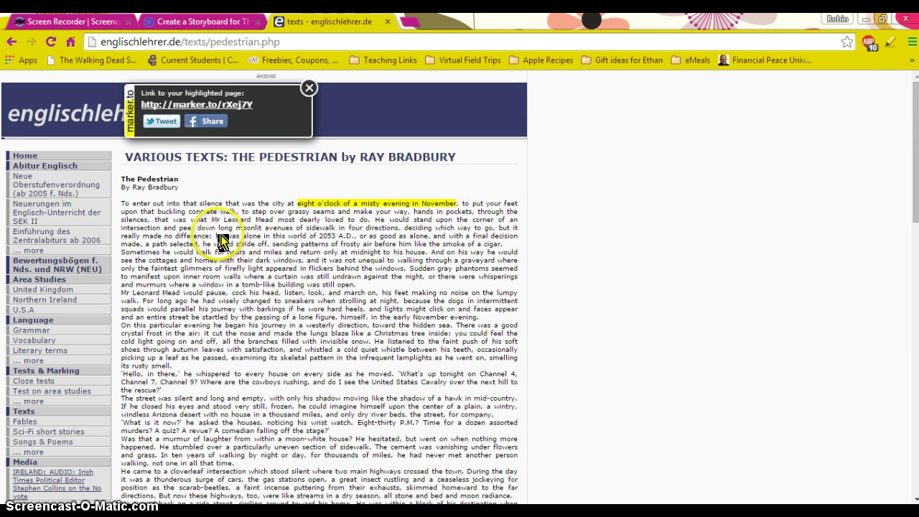
{"action": "left_click_drag", "start_coordinate": [215, 238], "coordinate": [359, 239]}
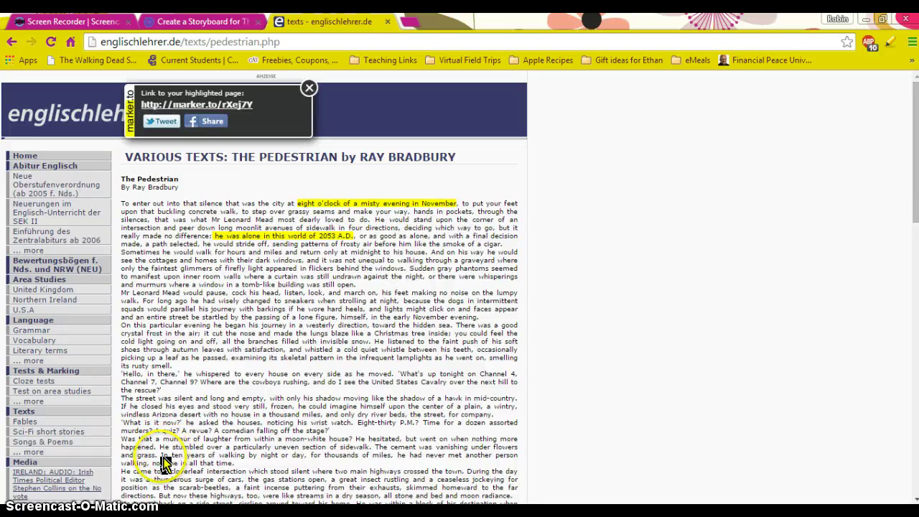
Step: Highlight the 'In ten years of walking by night or day…' sentence
{"action": "left_click_drag", "start_coordinate": [162, 457], "coordinate": [235, 463]}
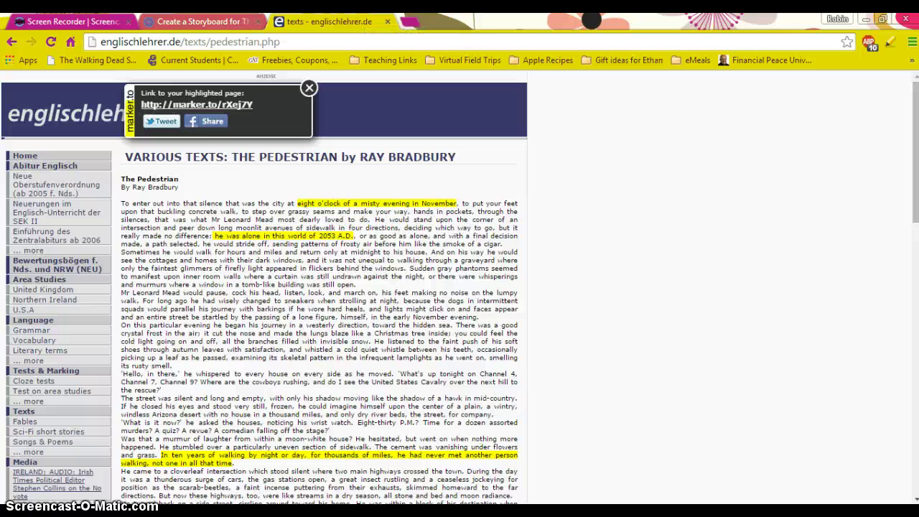
Step: Advance the Prezi to the six-event storyboard assignment and open storyboardthat.com from it
{"action": "left_click", "coordinate": [201, 22]}
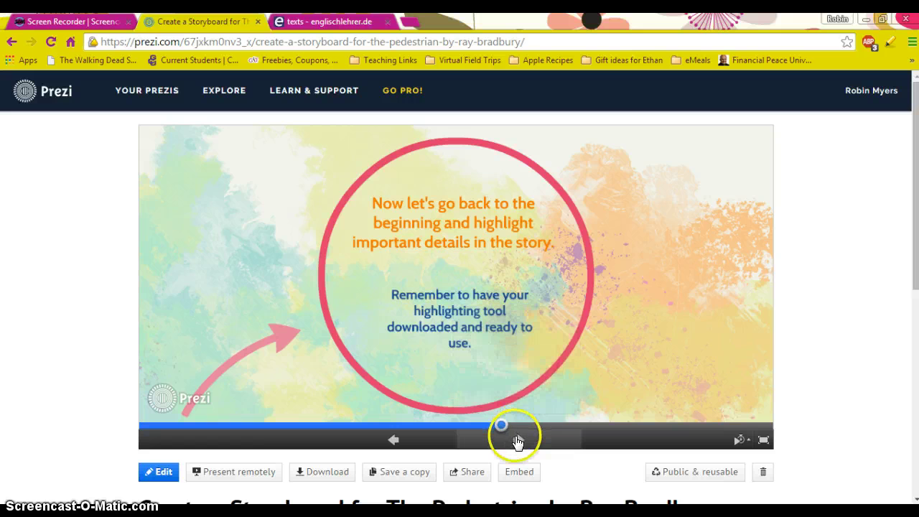
{"action": "left_click", "coordinate": [517, 441]}
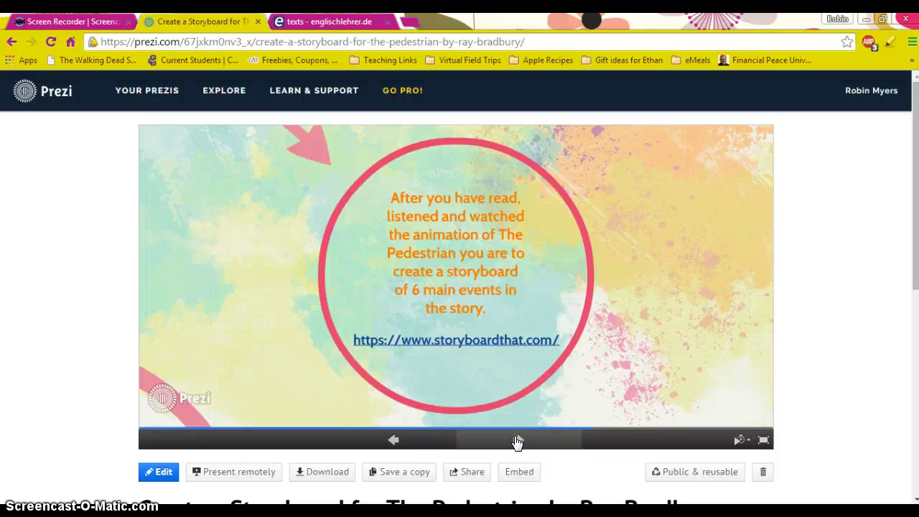
{"action": "left_click", "coordinate": [499, 340]}
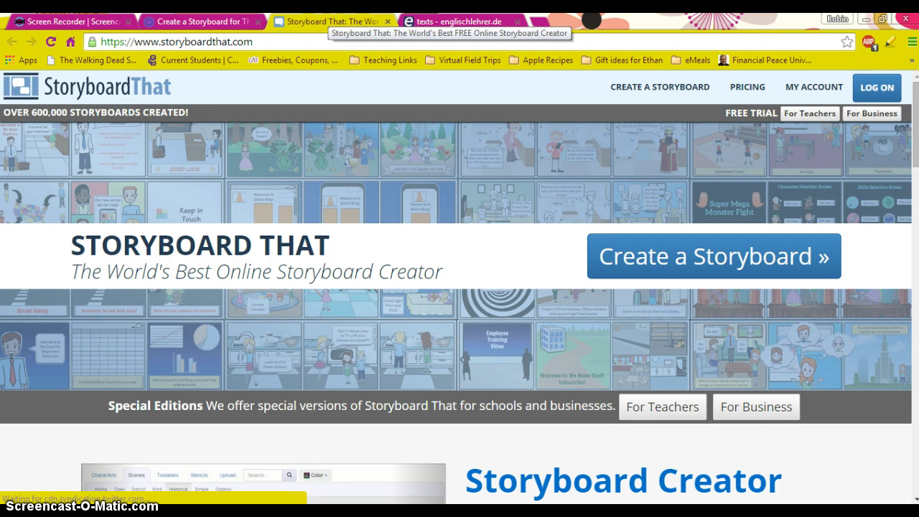
Step: Launch a new blank three-cell storyboard in the Storyboard That creator
{"action": "left_click", "coordinate": [682, 265]}
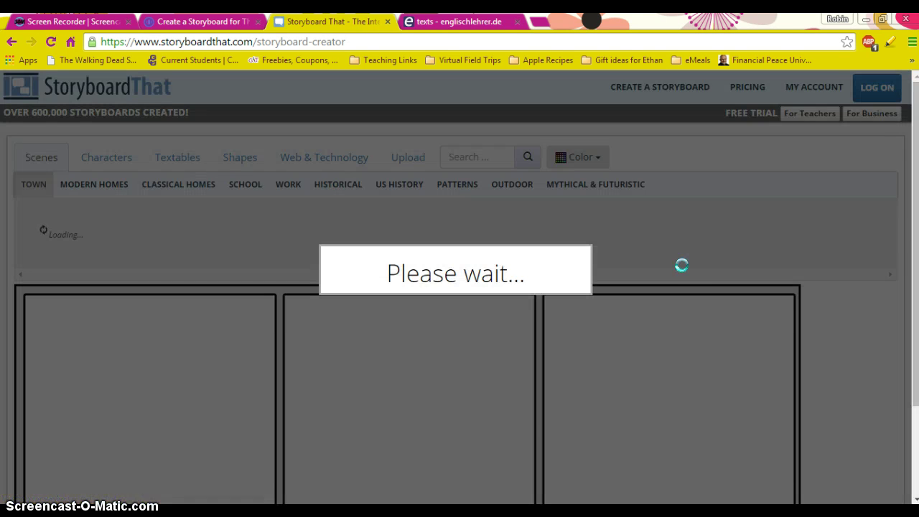
{"action": "left_click", "coordinate": [733, 254]}
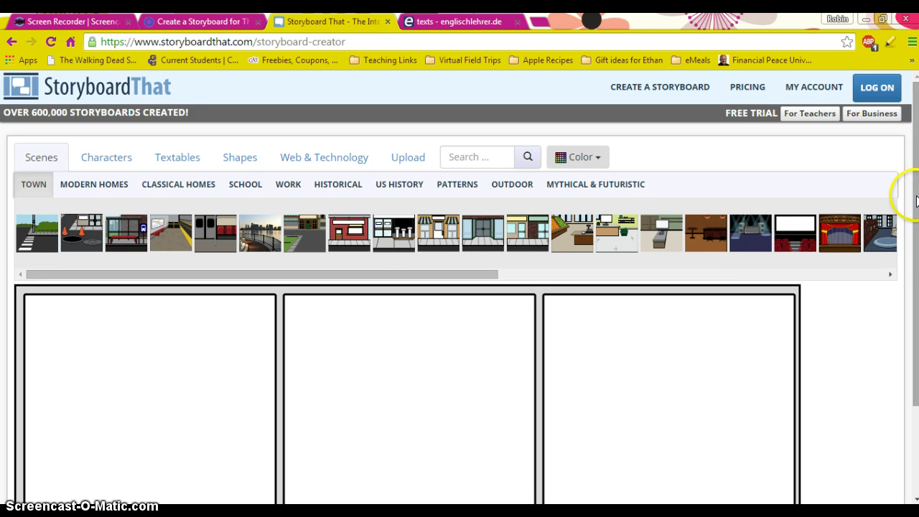
{"action": "left_click_drag", "start_coordinate": [914, 203], "coordinate": [915, 267]}
{"action": "left_click", "coordinate": [533, 493]}
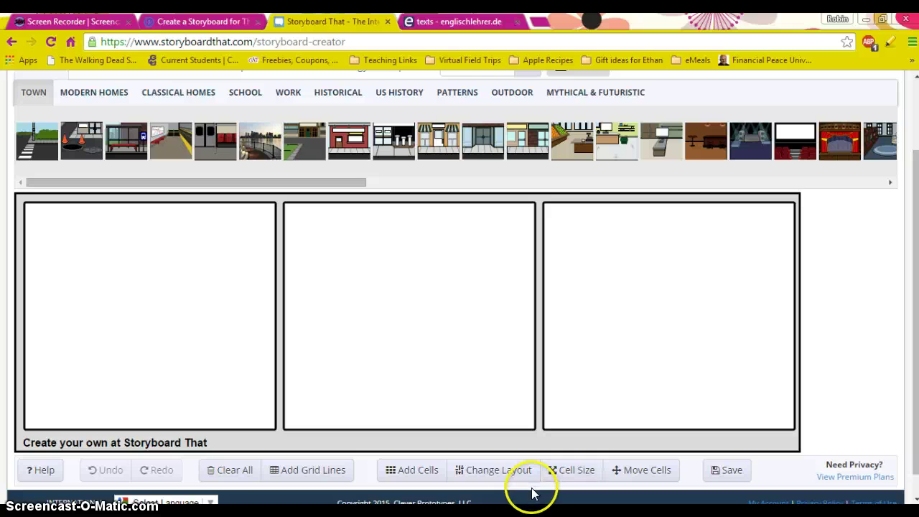
Step: Switch the storyboard layout to 3 x 2, giving six cells in two rows
{"action": "left_click", "coordinate": [428, 472]}
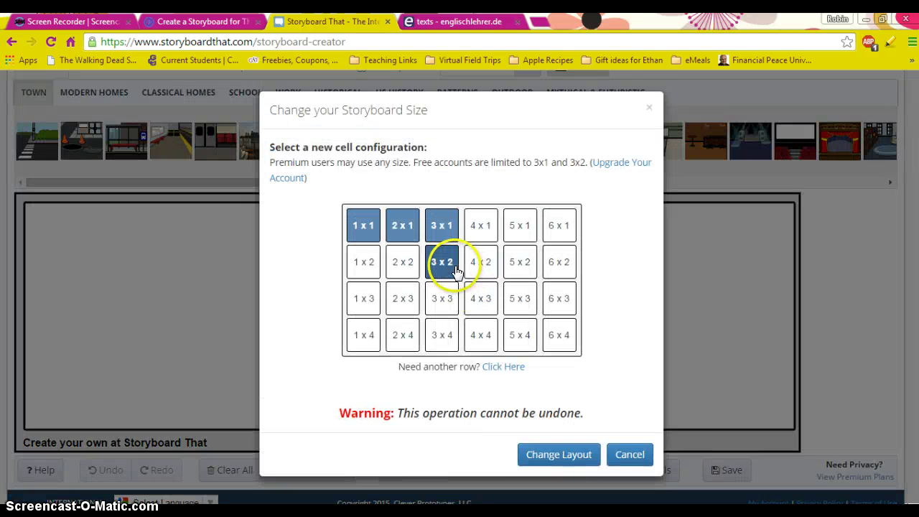
{"action": "left_click", "coordinate": [364, 263]}
{"action": "left_click", "coordinate": [402, 263]}
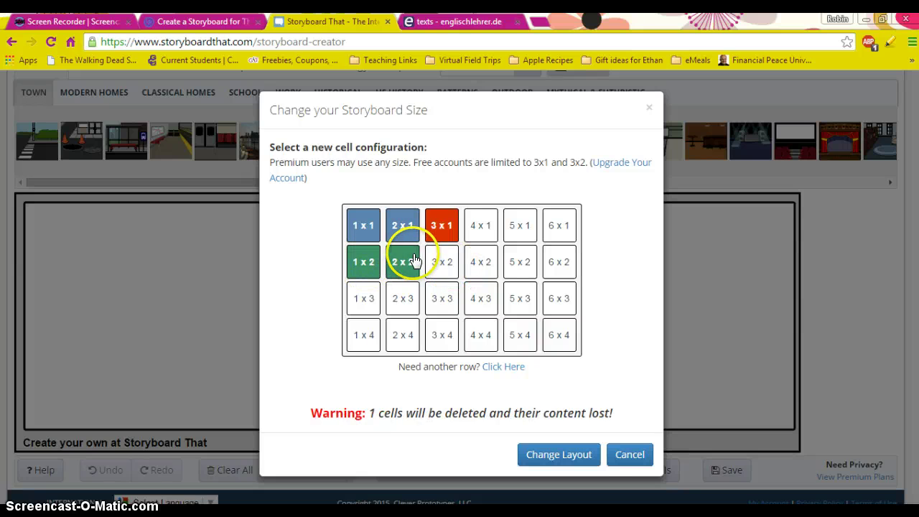
{"action": "left_click", "coordinate": [436, 268]}
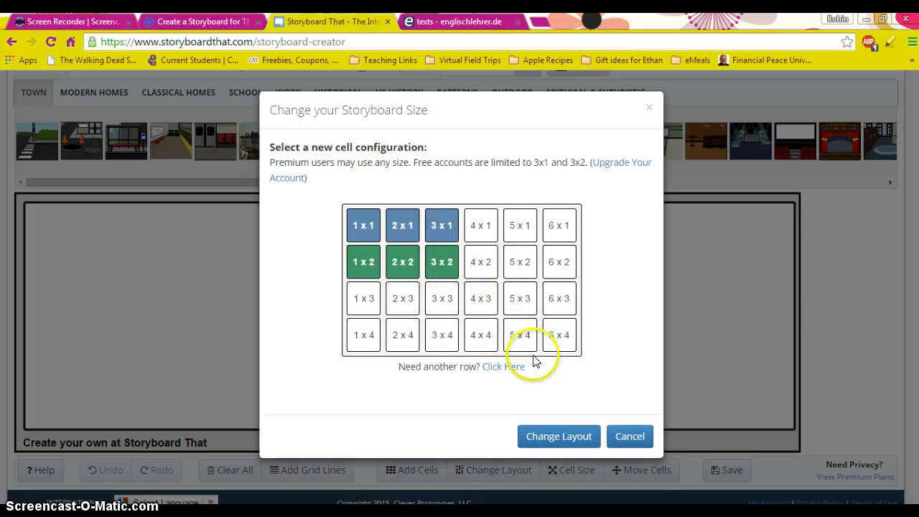
{"action": "left_click", "coordinate": [572, 439]}
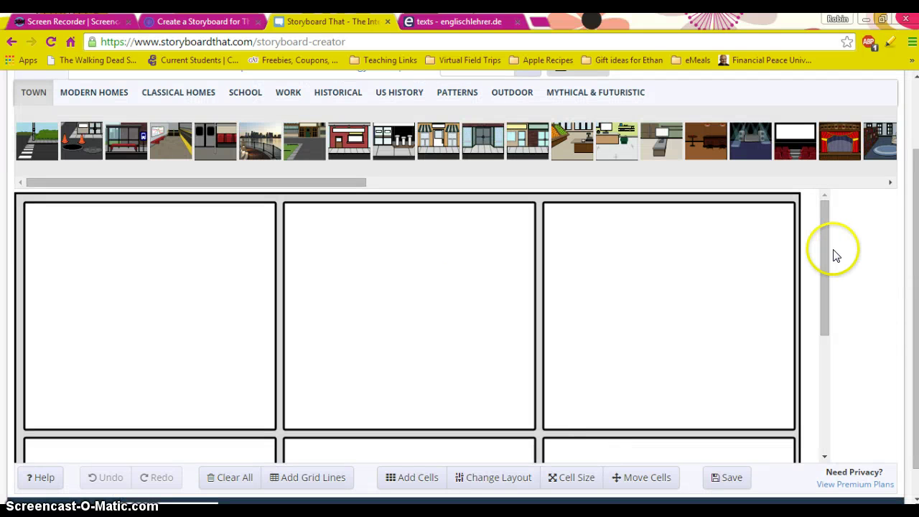
{"action": "left_click_drag", "start_coordinate": [826, 237], "coordinate": [819, 217]}
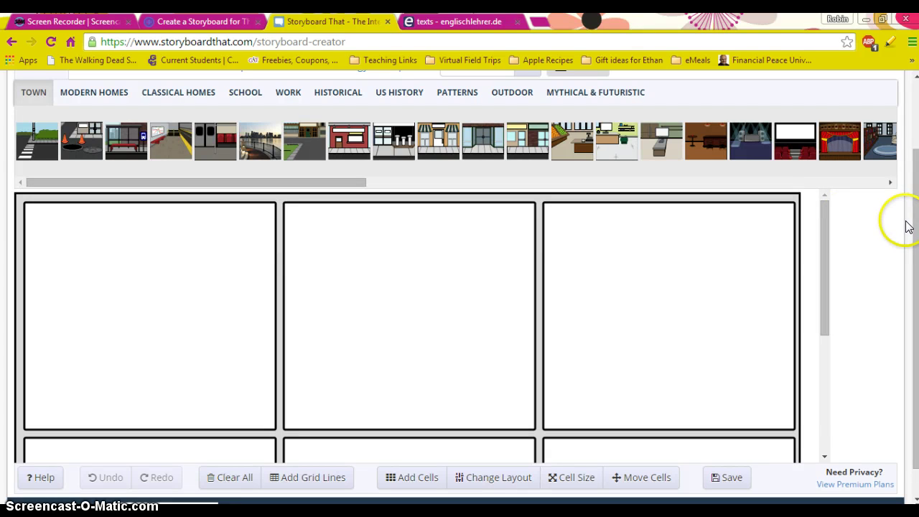
Step: Place the Outdoor night-sky scene with crescent moon and stars into the first cell
{"action": "left_click_drag", "start_coordinate": [915, 224], "coordinate": [914, 194]}
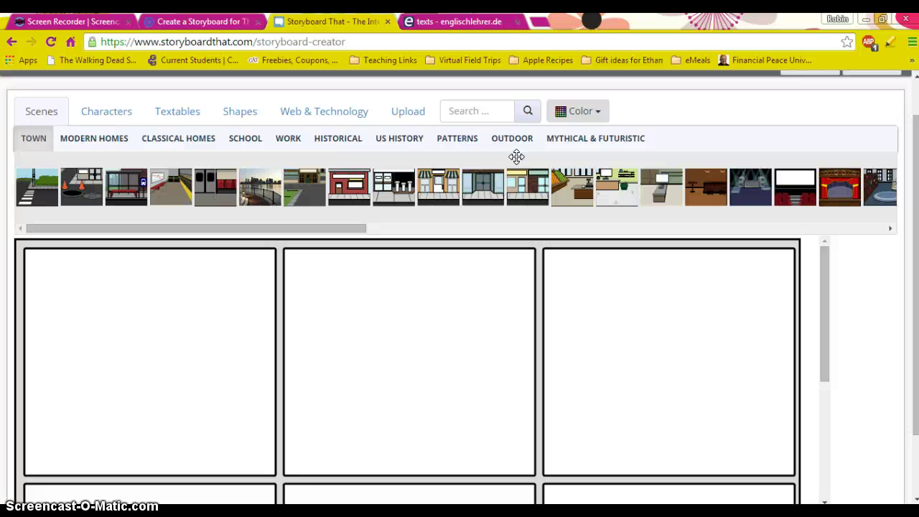
{"action": "left_click", "coordinate": [514, 144]}
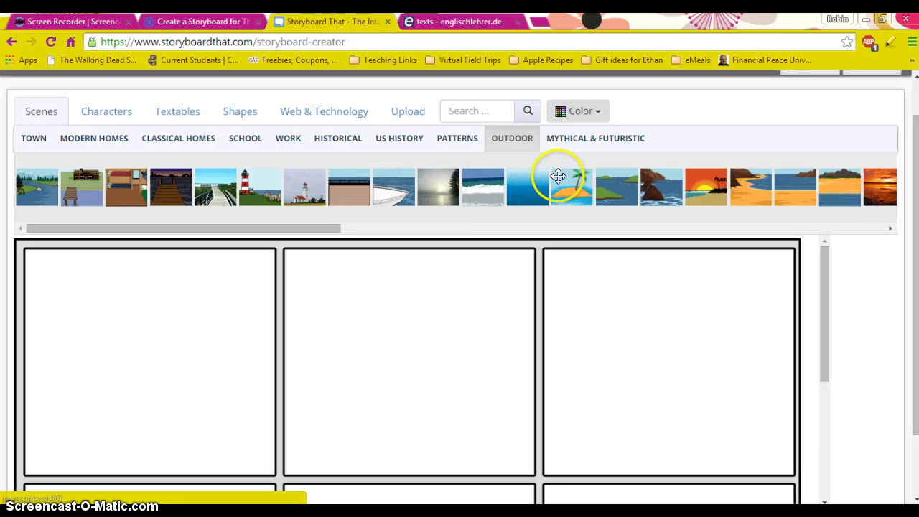
{"action": "left_click", "coordinate": [891, 229]}
{"action": "left_click_drag", "start_coordinate": [895, 229], "coordinate": [895, 228]}
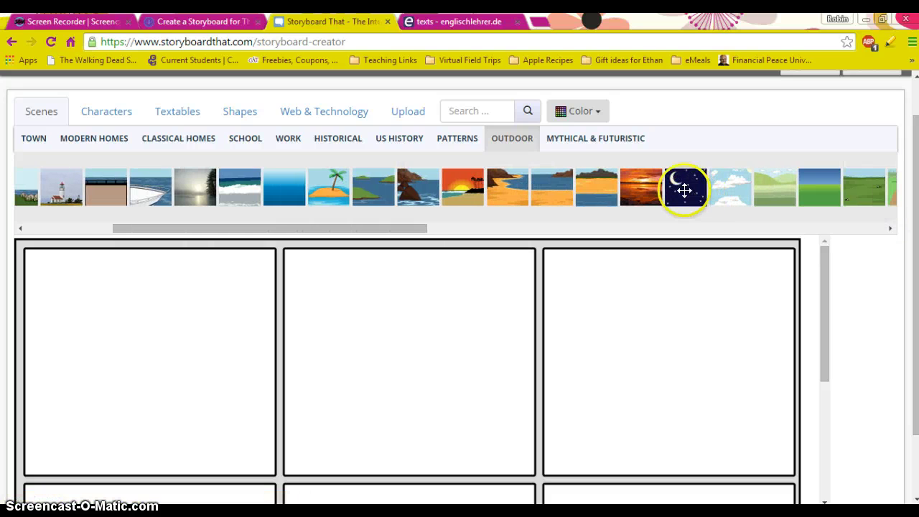
{"action": "left_click_drag", "start_coordinate": [687, 189], "coordinate": [160, 351]}
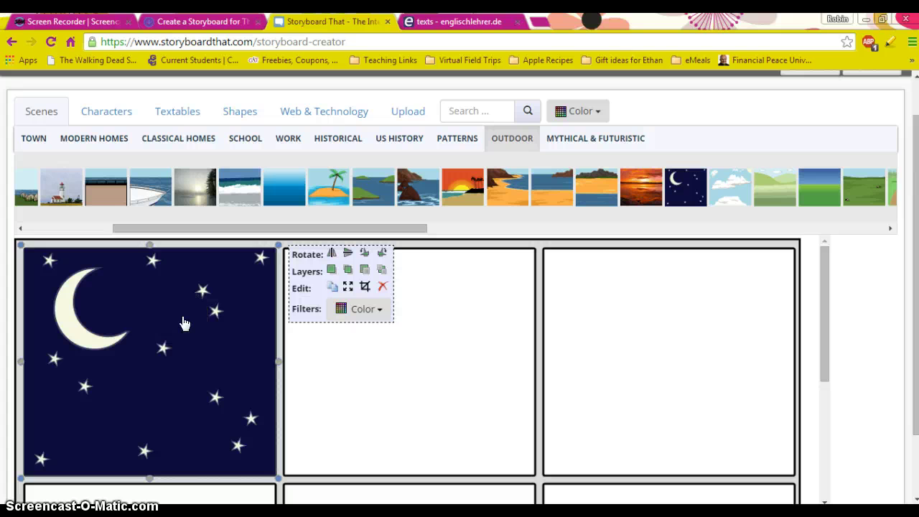
Step: Add a Free Form Text box to the night-sky cell reading "It is 8 o'clock on a November evening. The year is 2053."
{"action": "left_click", "coordinate": [184, 112]}
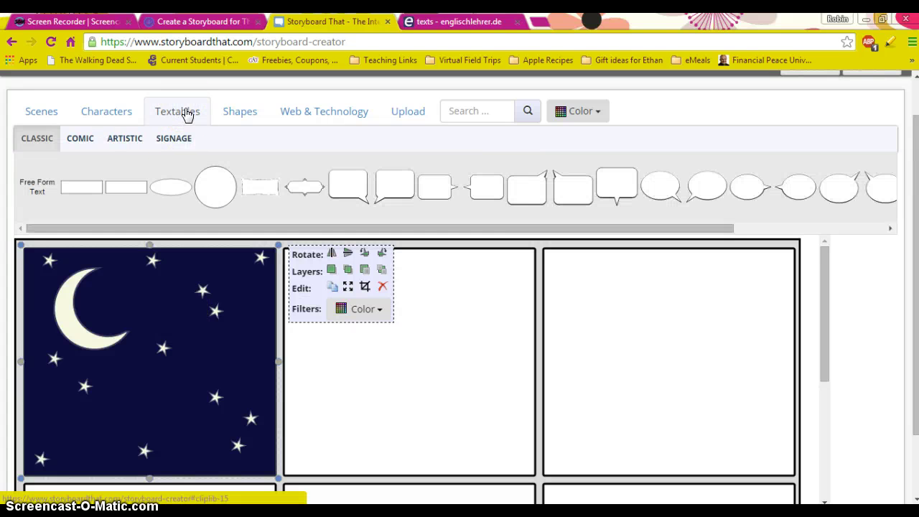
{"action": "left_click_drag", "start_coordinate": [81, 187], "coordinate": [187, 298]}
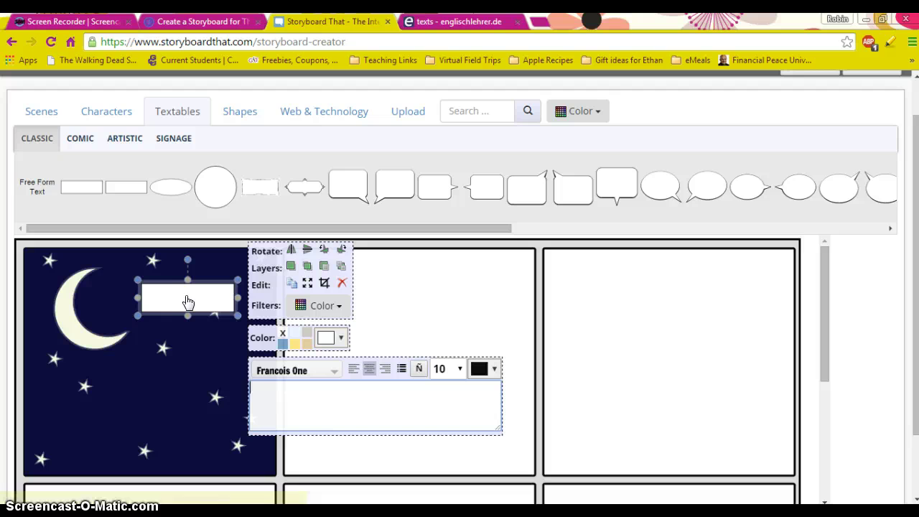
{"action": "left_click", "coordinate": [283, 394]}
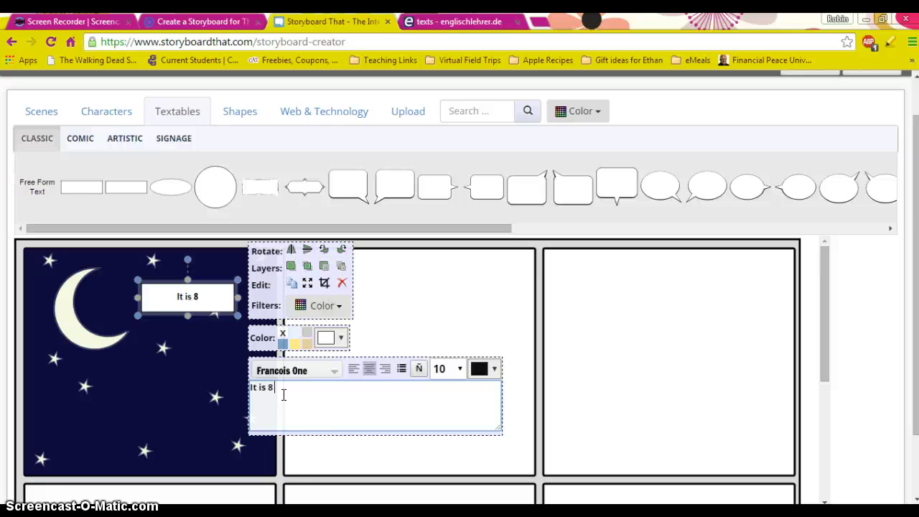
{"action": "type", "text": "It is 8 o'clock"}
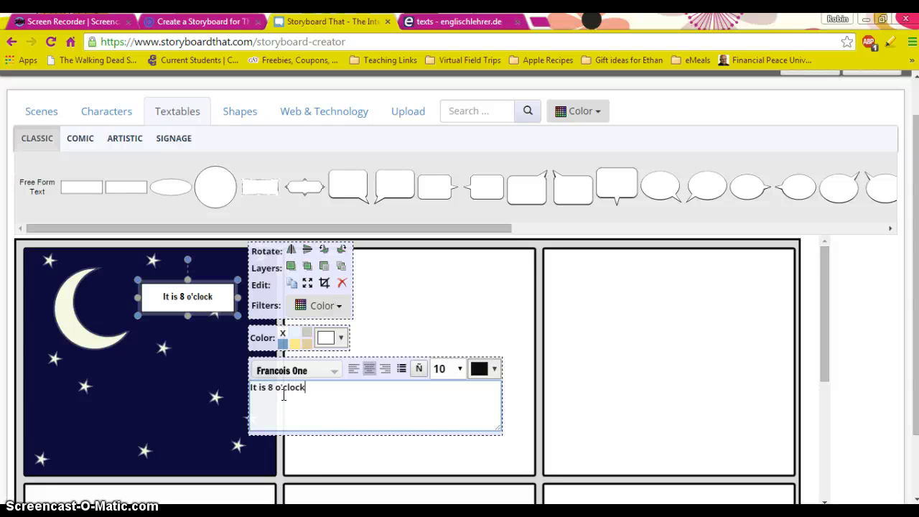
{"action": "type", "text": " on a"}
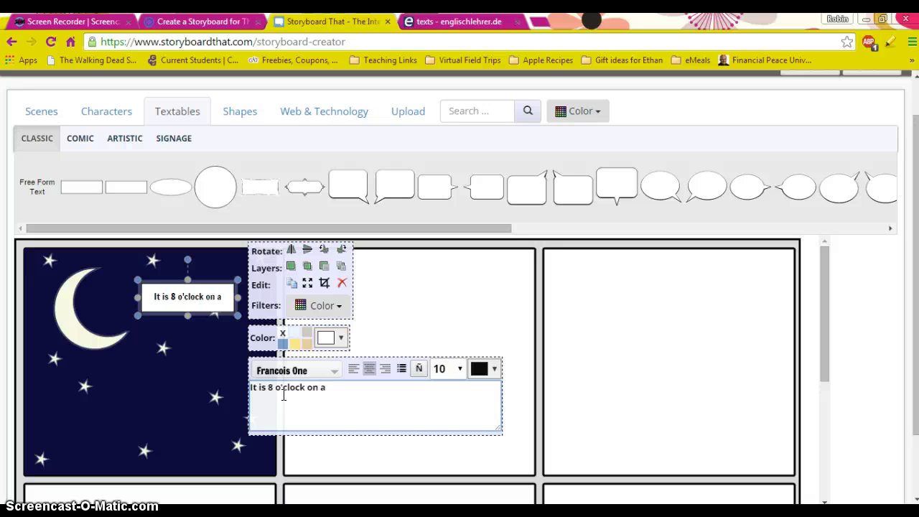
{"action": "type", "text": " November eve"}
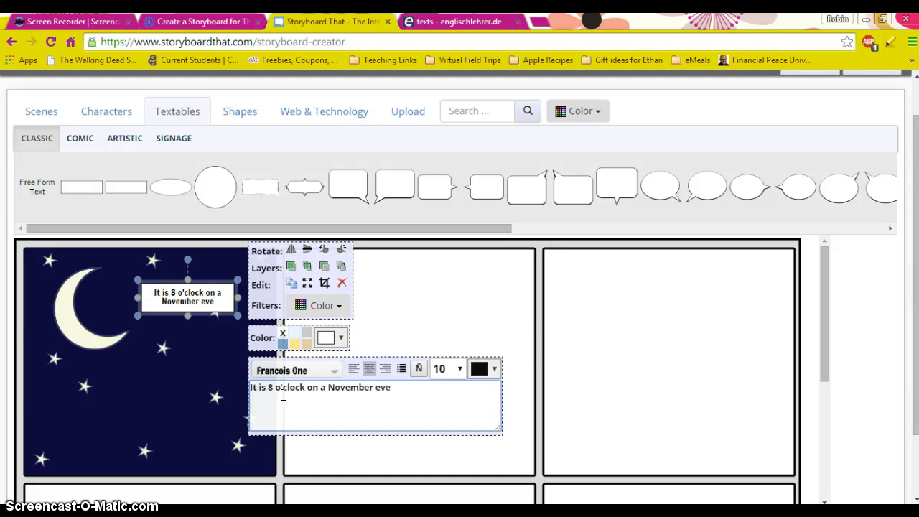
{"action": "type", "text": "ning."}
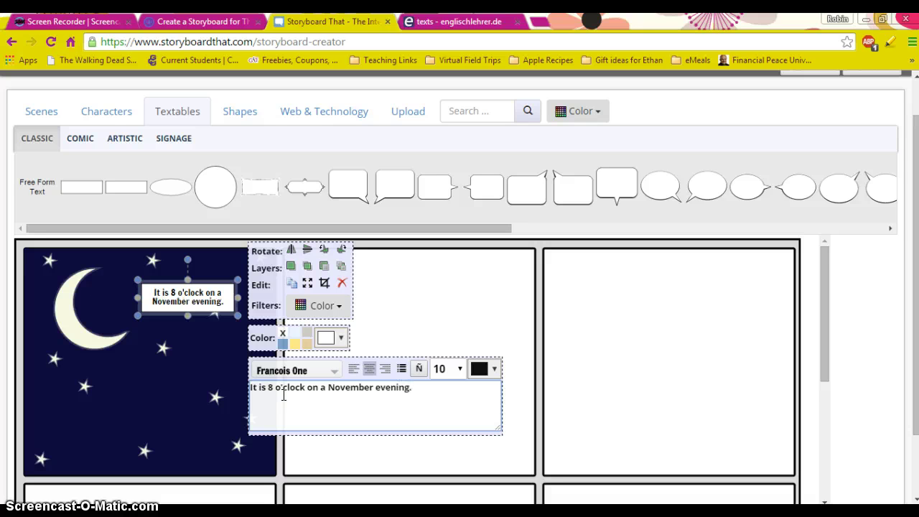
{"action": "type", "text": " The year is"}
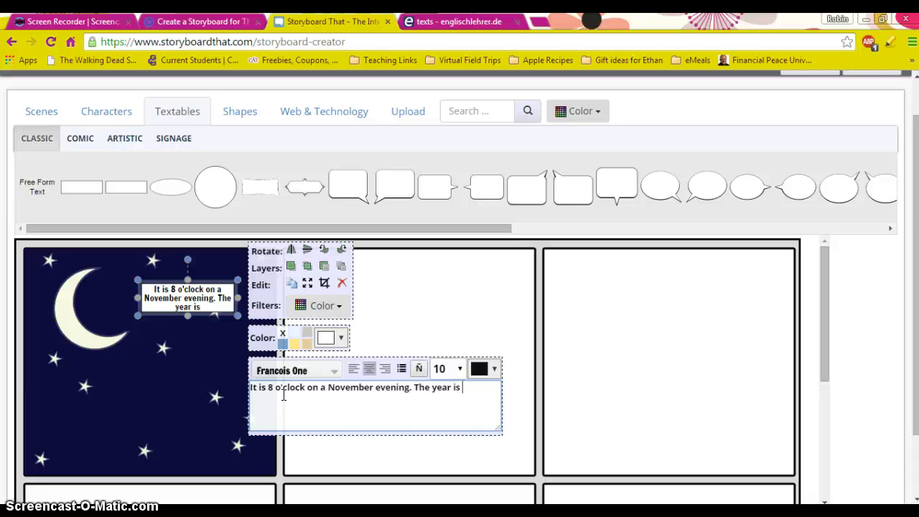
{"action": "type", "text": " 2053."}
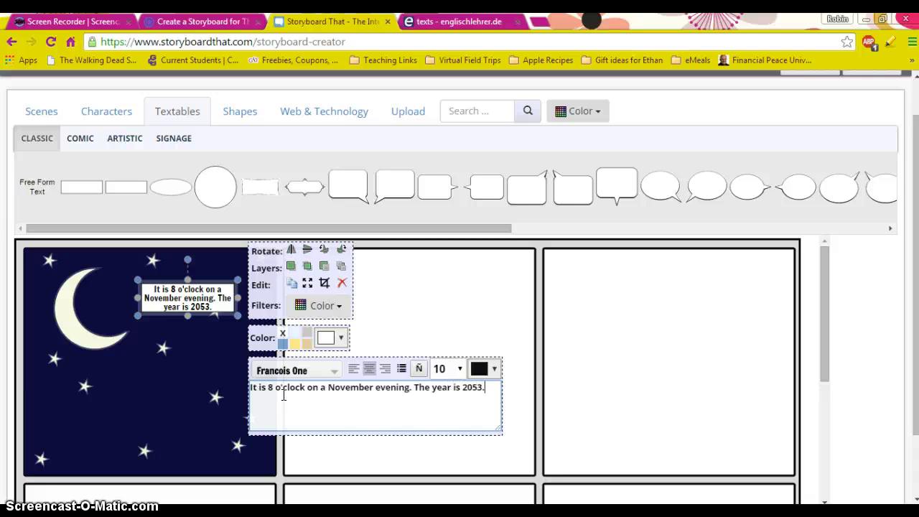
{"action": "left_click", "coordinate": [174, 426]}
Step: Place the Town street scene in cell 2 and set its sky to dark navy
{"action": "left_click", "coordinate": [180, 423]}
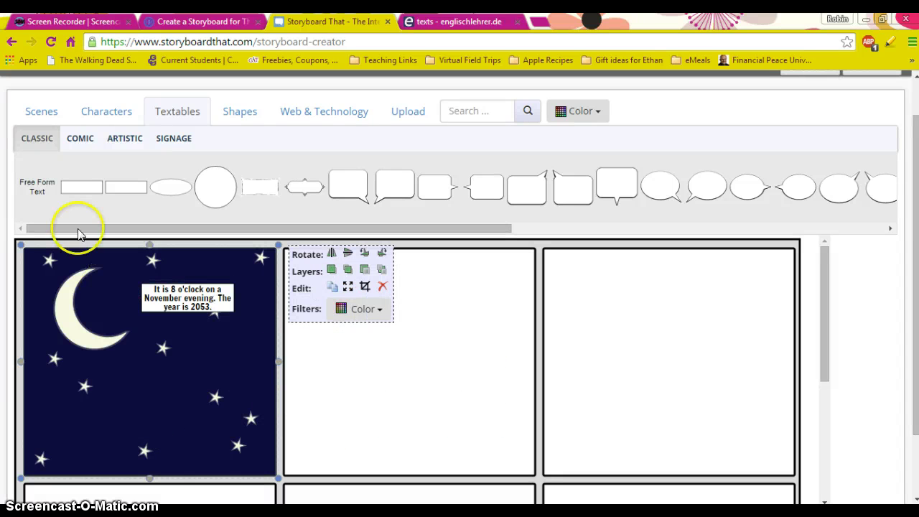
{"action": "left_click", "coordinate": [41, 113]}
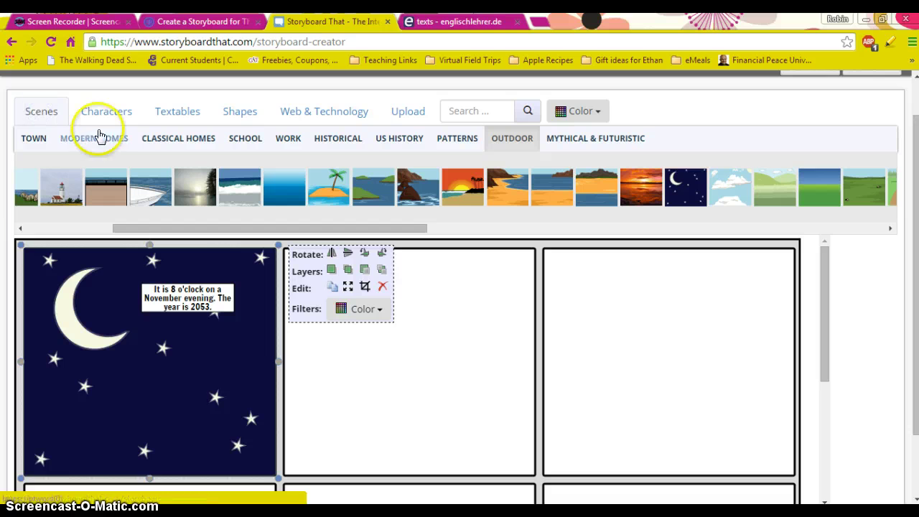
{"action": "left_click", "coordinate": [38, 139]}
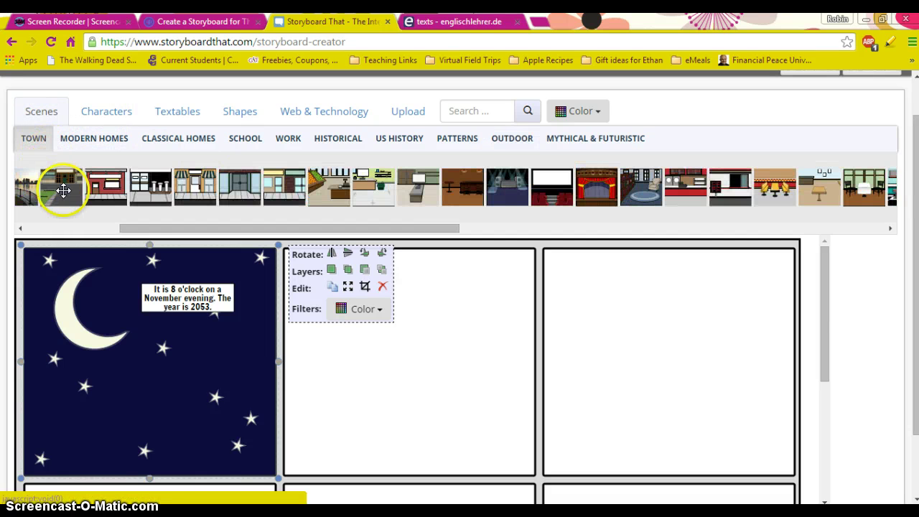
{"action": "left_click_drag", "start_coordinate": [64, 185], "coordinate": [383, 368]}
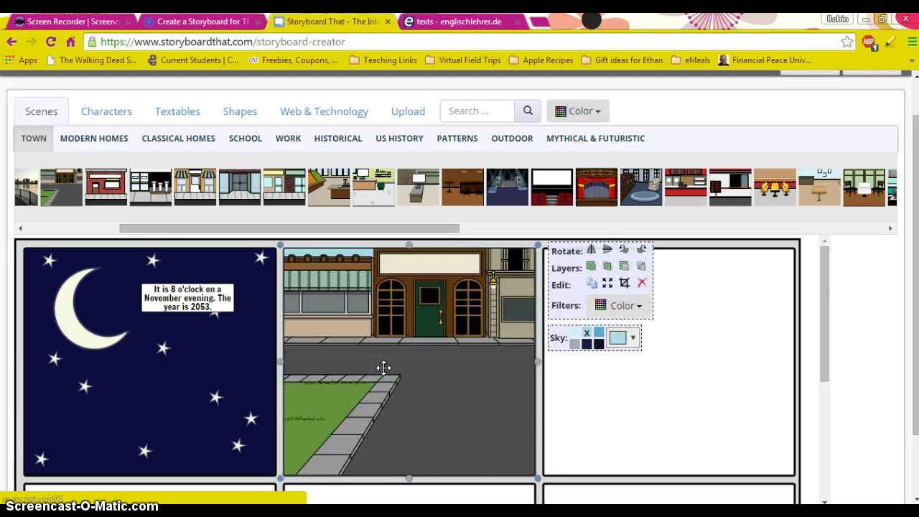
{"action": "left_click", "coordinate": [589, 343]}
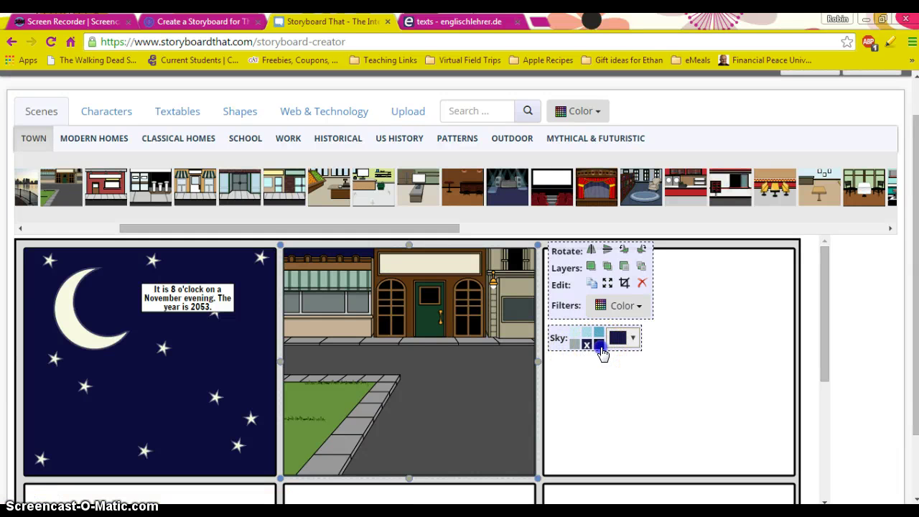
{"action": "left_click", "coordinate": [599, 347]}
{"action": "left_click", "coordinate": [338, 367]}
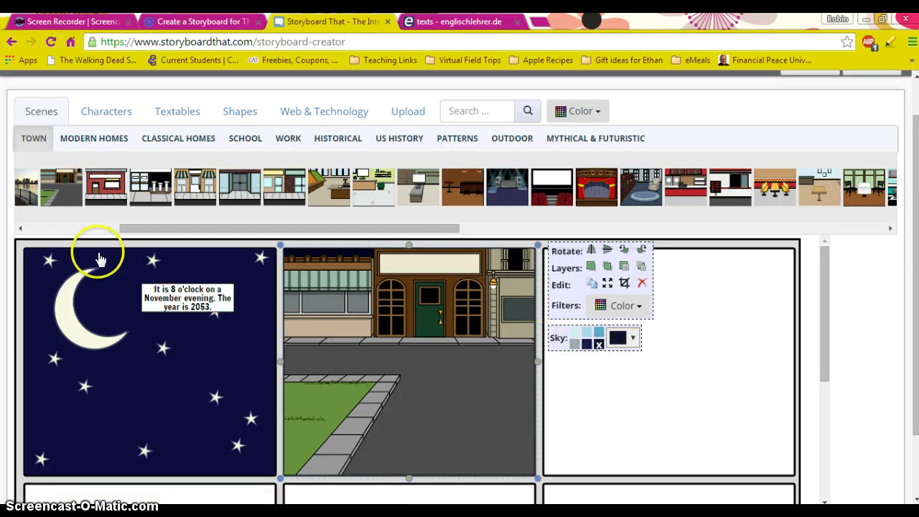
{"action": "left_click", "coordinate": [90, 143]}
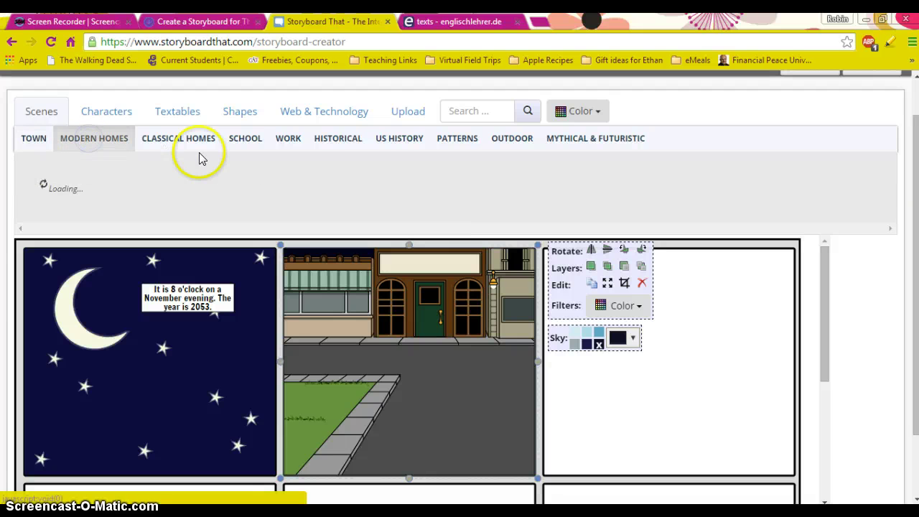
{"action": "left_click", "coordinate": [99, 111]}
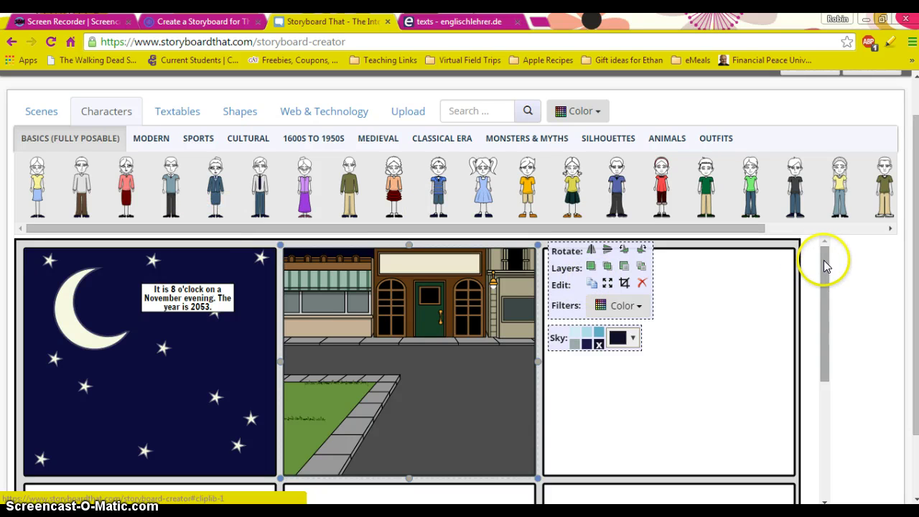
{"action": "mouse_move", "coordinate": [824, 256]}
{"action": "left_mouse_down"}
{"action": "mouse_move", "coordinate": [824, 286]}
{"action": "mouse_move", "coordinate": [822, 271]}
{"action": "left_mouse_up"}
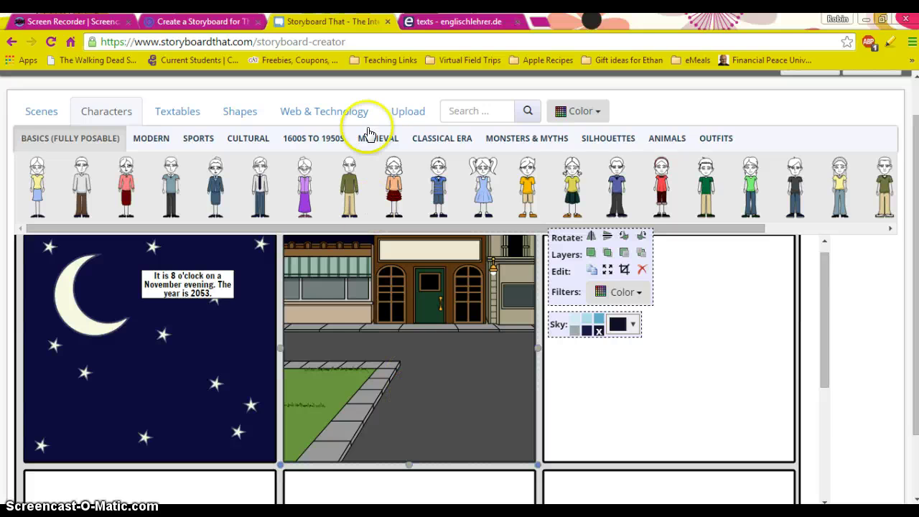
{"action": "left_click_drag", "start_coordinate": [916, 240], "coordinate": [903, 327]}
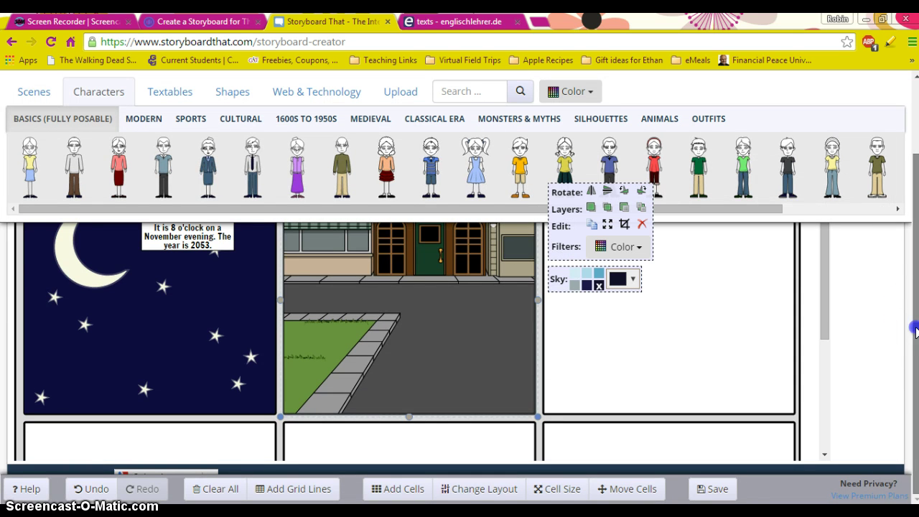
{"action": "left_click_drag", "start_coordinate": [915, 328], "coordinate": [909, 224]}
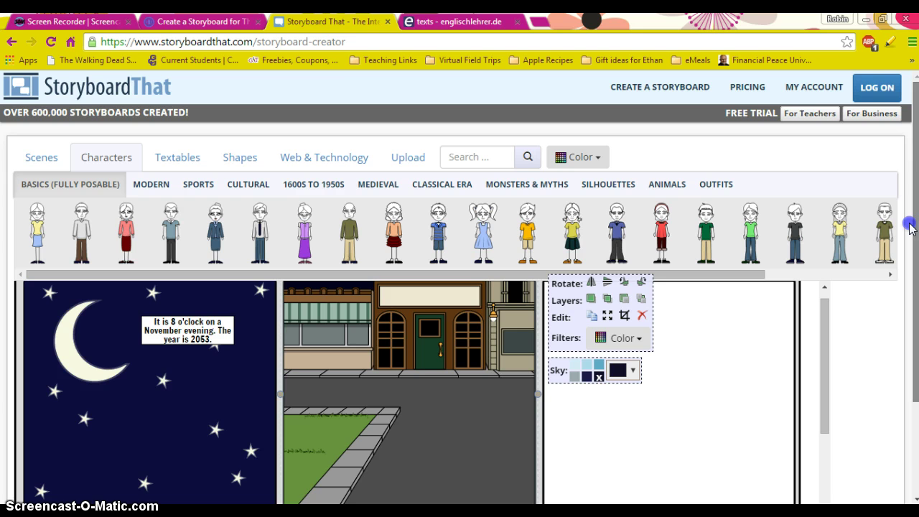
{"action": "scroll", "coordinate": [910, 228], "scroll_direction": "down", "scroll_amount": 1}
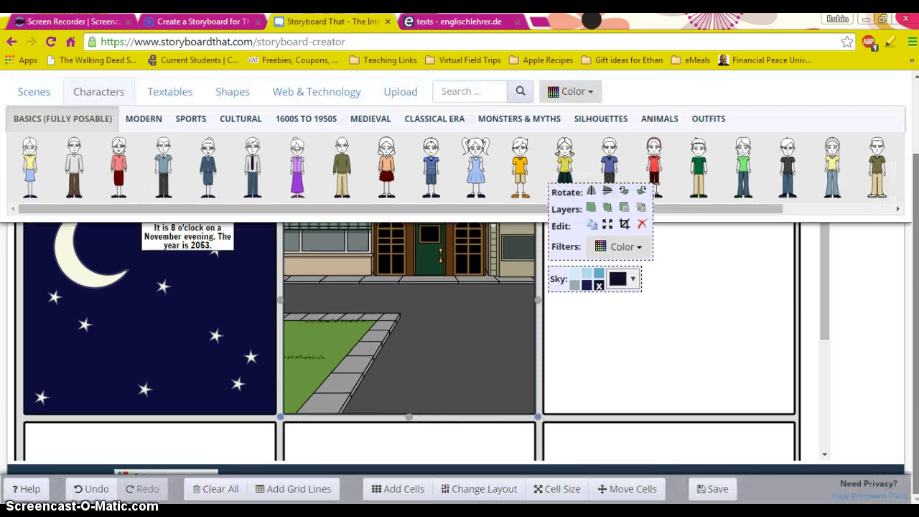
Step: Save the storyboard from the bottom toolbar, which brings up the sign-in/register dialog
{"action": "left_click", "coordinate": [694, 489]}
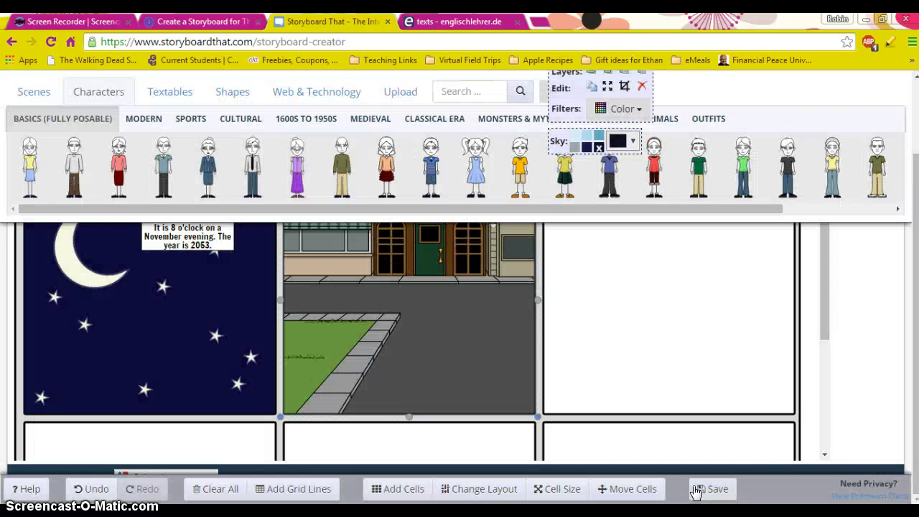
{"action": "left_click", "coordinate": [854, 383]}
{"action": "left_click", "coordinate": [733, 338]}
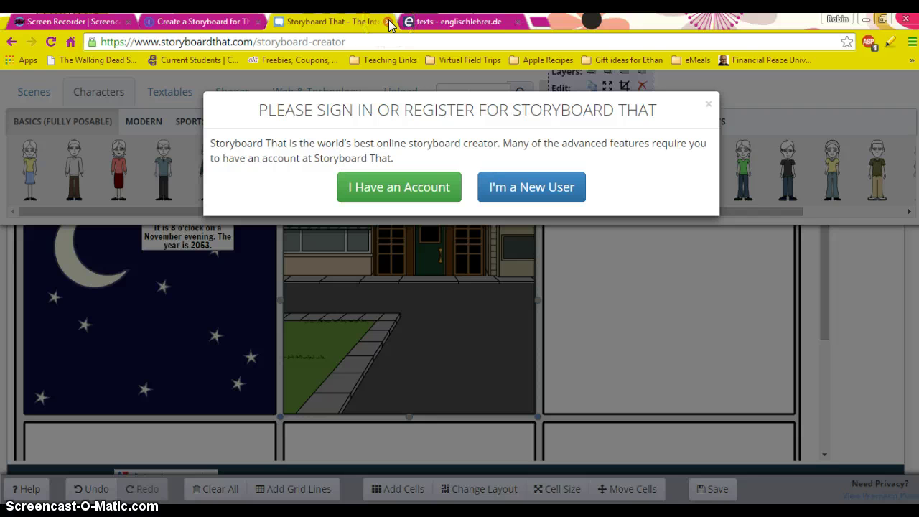
Step: Back in Prezi, advance to the Exit Ticket slide and open its socrative.com link
{"action": "left_click", "coordinate": [205, 21]}
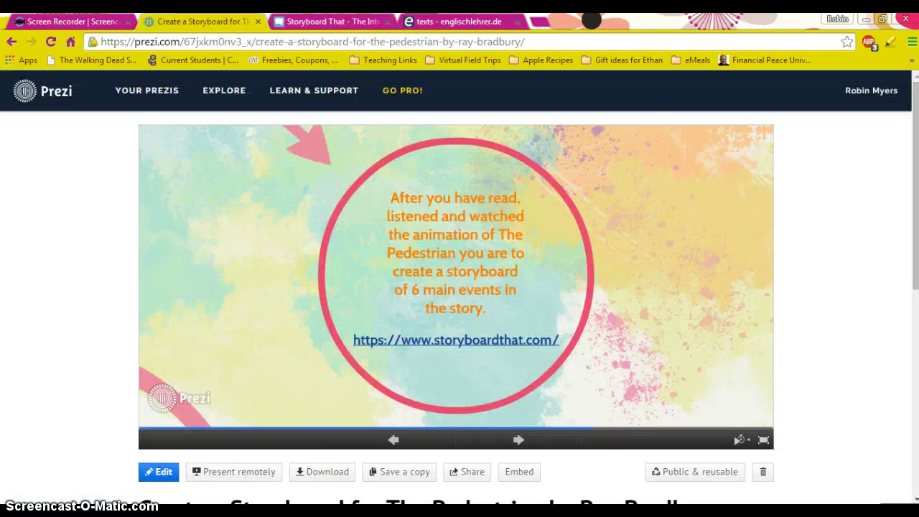
{"action": "left_click", "coordinate": [518, 439]}
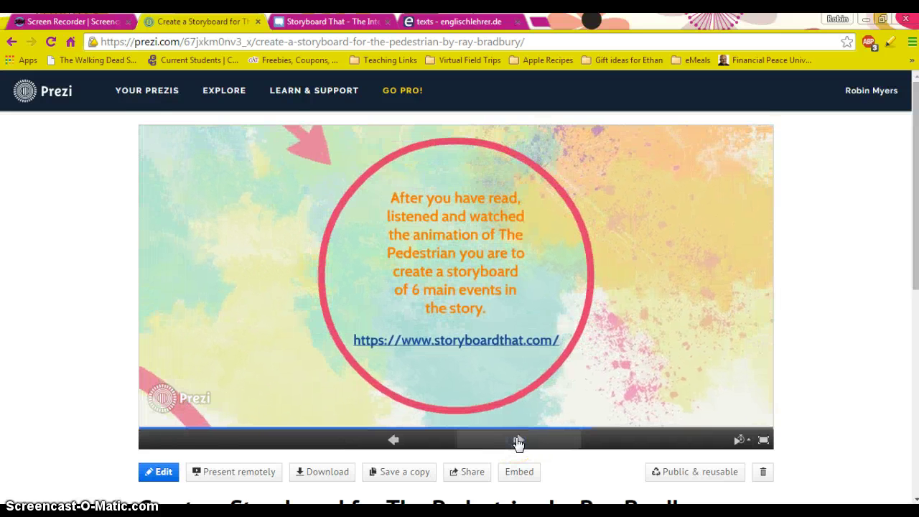
{"action": "left_click", "coordinate": [518, 439]}
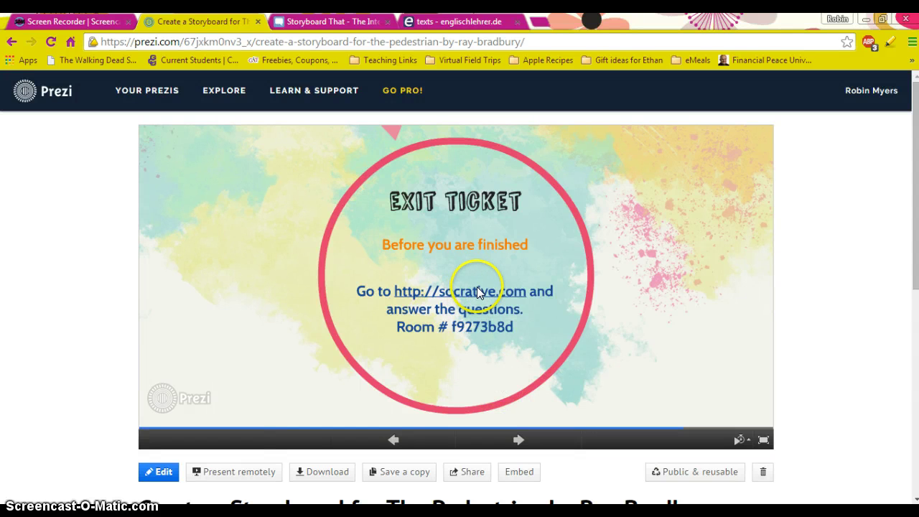
{"action": "mouse_move", "coordinate": [456, 328]}
{"action": "left_mouse_down"}
{"action": "mouse_move", "coordinate": [478, 326]}
{"action": "mouse_move", "coordinate": [448, 325]}
{"action": "left_mouse_up"}
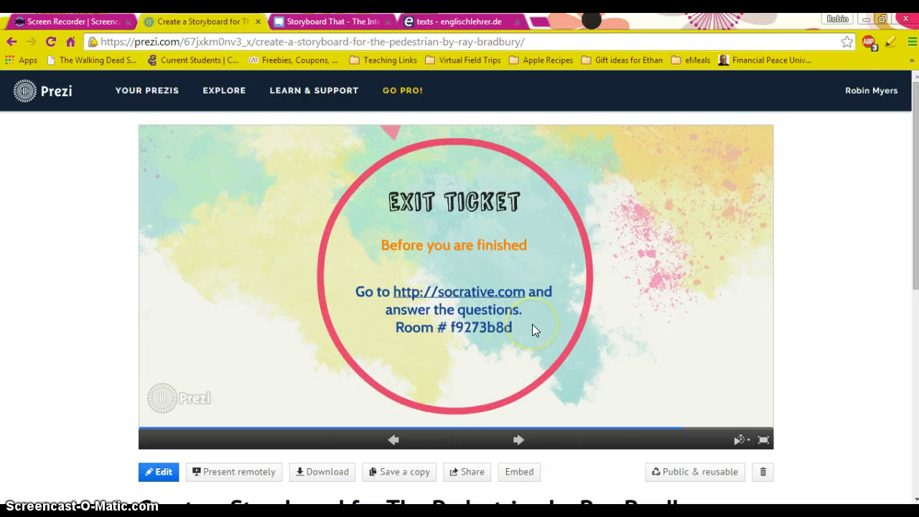
{"action": "left_click", "coordinate": [493, 294]}
{"action": "left_click", "coordinate": [492, 293]}
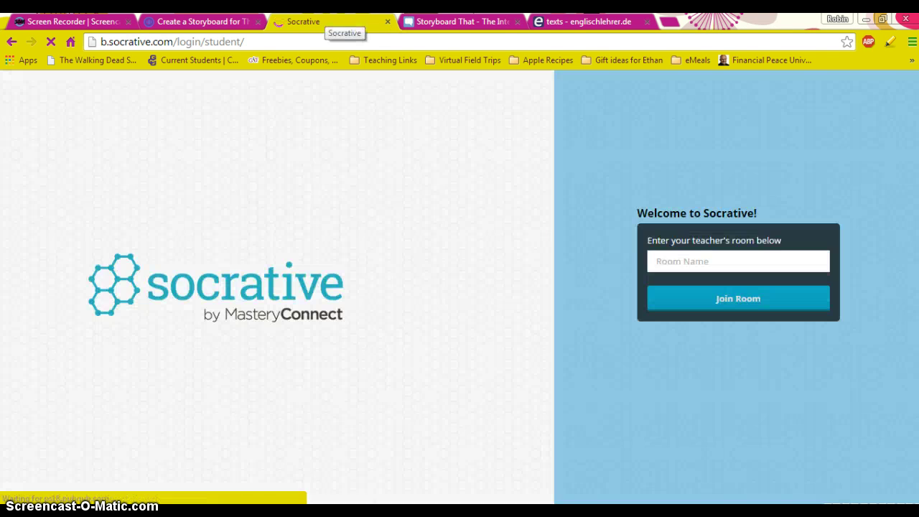
Step: Enter the room name shown on the Exit Ticket slide in Socrative and join that room
{"action": "left_click", "coordinate": [201, 21]}
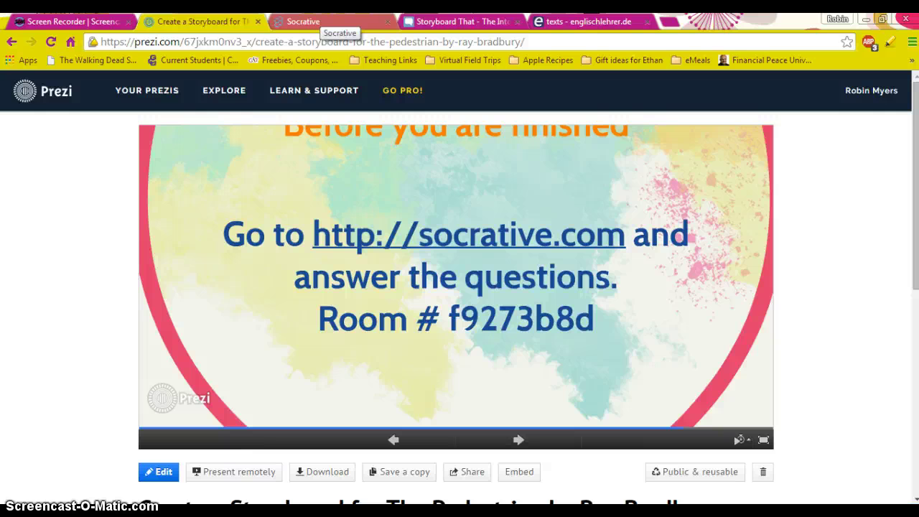
{"action": "left_click", "coordinate": [337, 21]}
{"action": "left_click", "coordinate": [706, 262]}
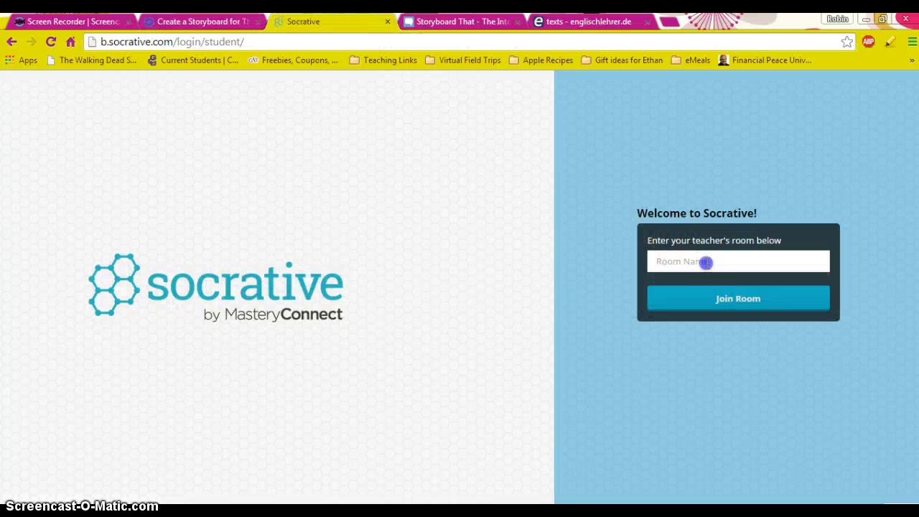
{"action": "left_click", "coordinate": [686, 258]}
{"action": "left_click", "coordinate": [201, 21]}
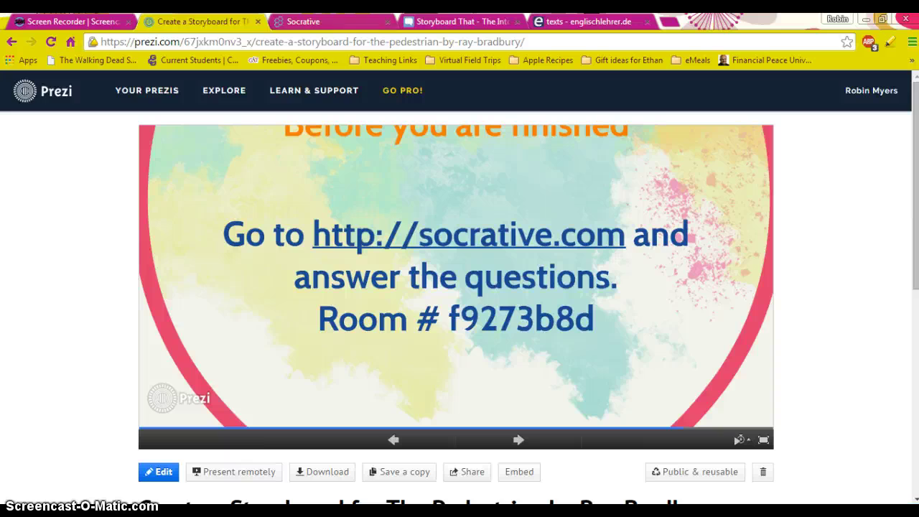
{"action": "left_click", "coordinate": [338, 21]}
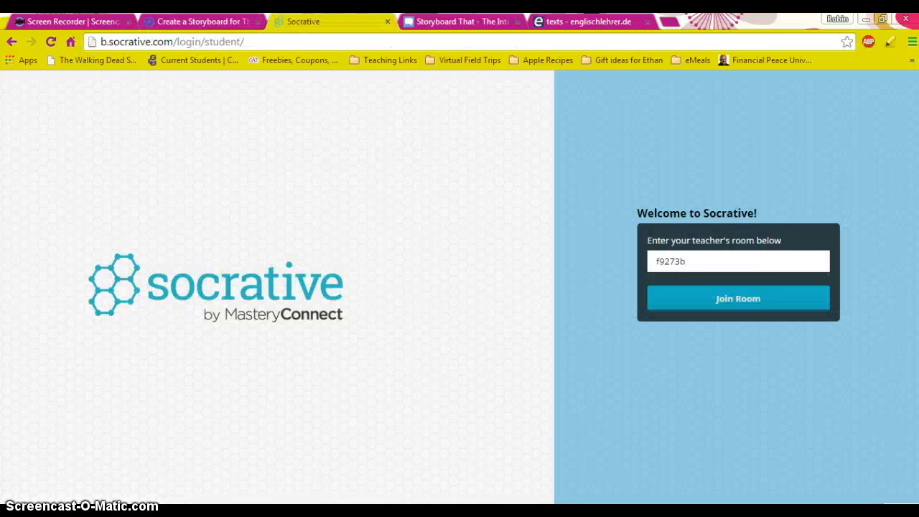
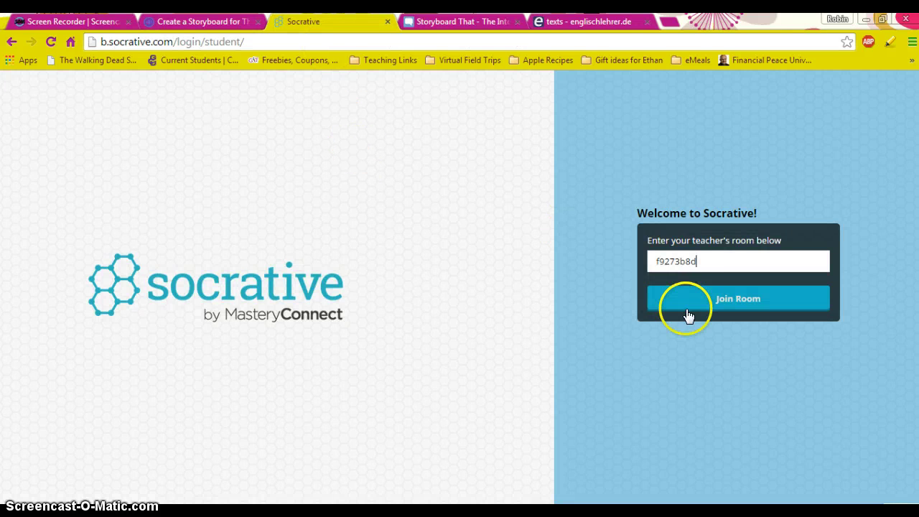
{"action": "left_click", "coordinate": [708, 308]}
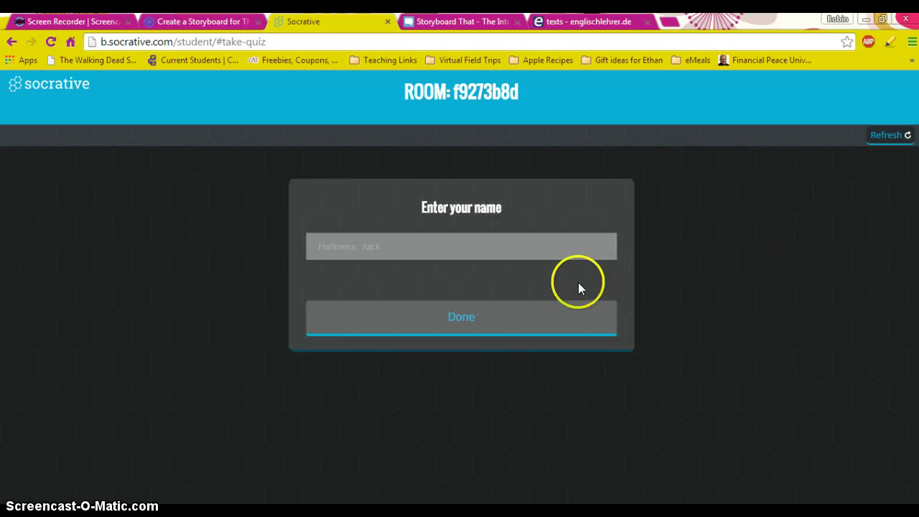
Step: Enter the student's name in Socrative to open quiz question 1 of 4
{"action": "left_click", "coordinate": [485, 251]}
{"action": "type", "text": "Robin"}
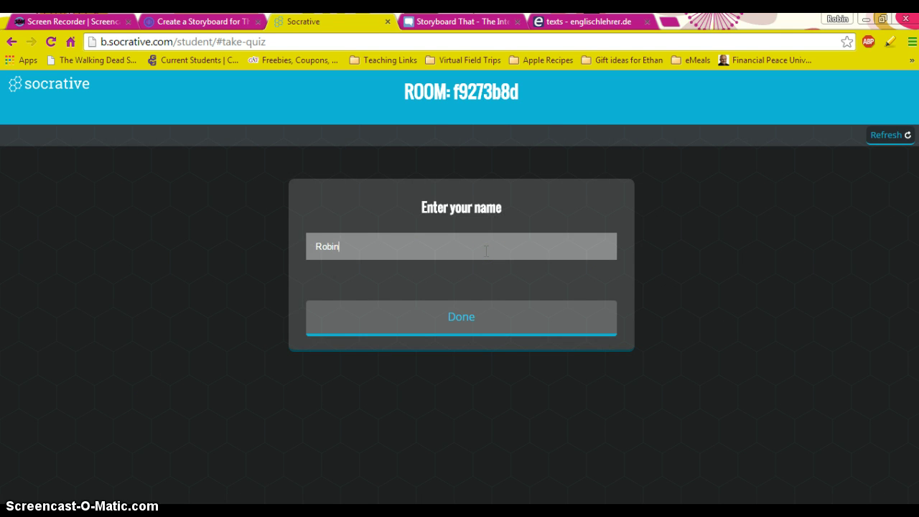
{"action": "left_click", "coordinate": [390, 307]}
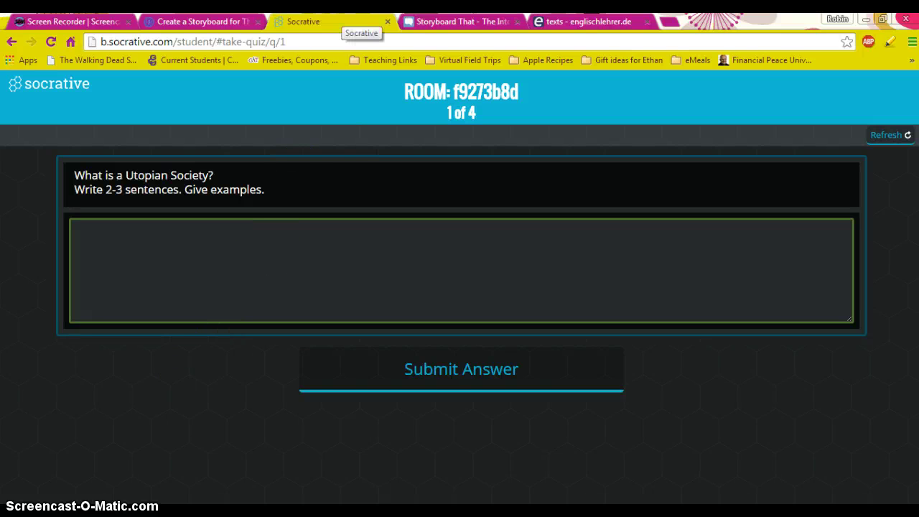
Step: Advance the Prezi presentation to the Upcoming Assignments slide
{"action": "left_click", "coordinate": [197, 22]}
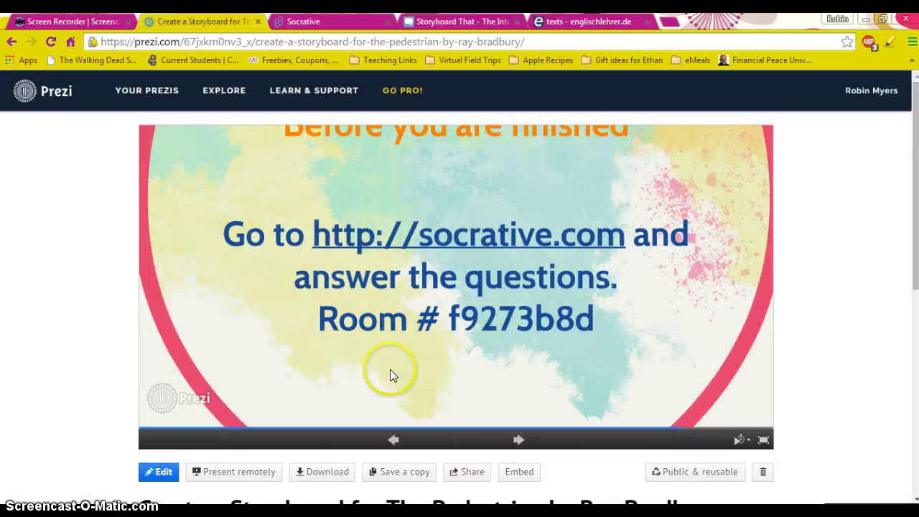
{"action": "left_click", "coordinate": [514, 439]}
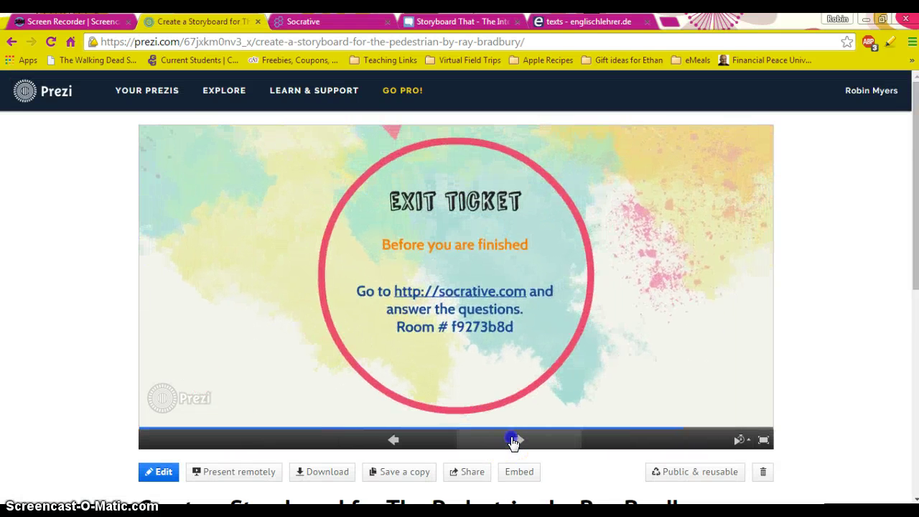
{"action": "left_click", "coordinate": [514, 439]}
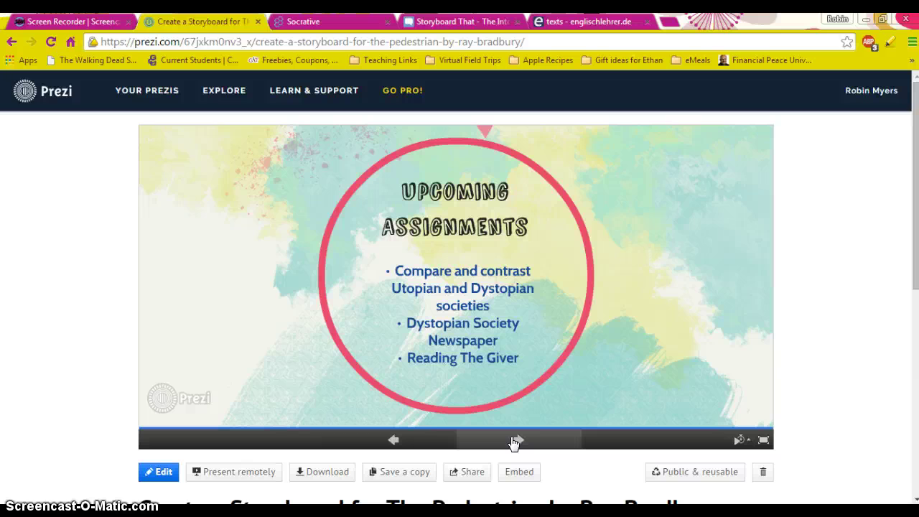